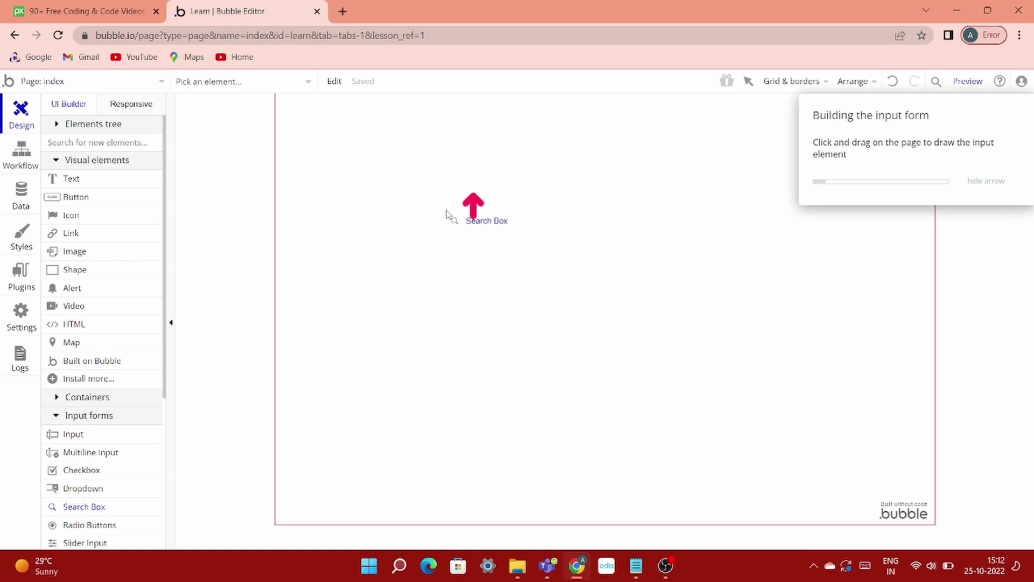
Draw a search box in the upper part of the page with placeholder "Type an adress" and choices style Geographic places.
left_click_drag(453, 200, 622, 233)
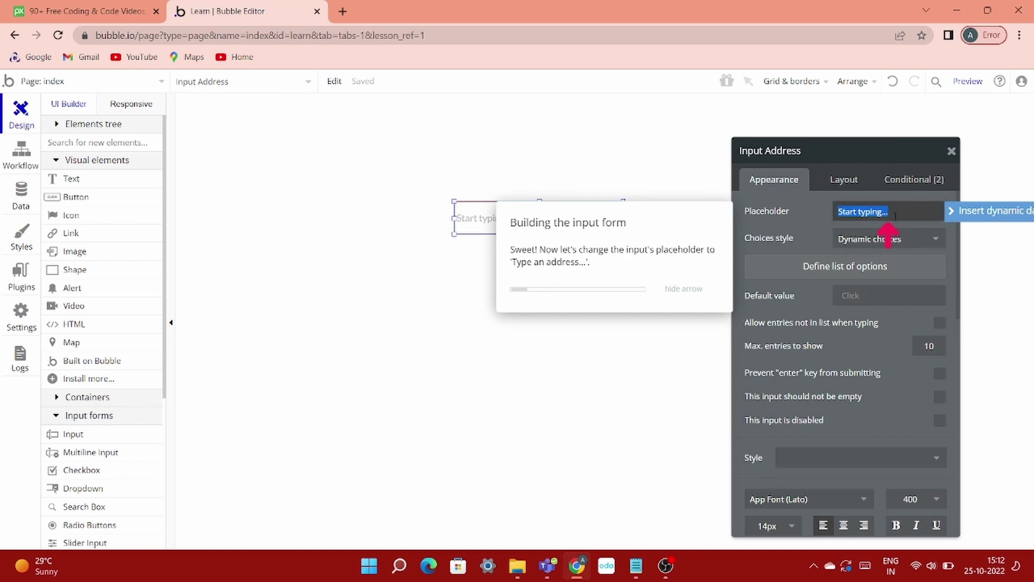
type("Type")
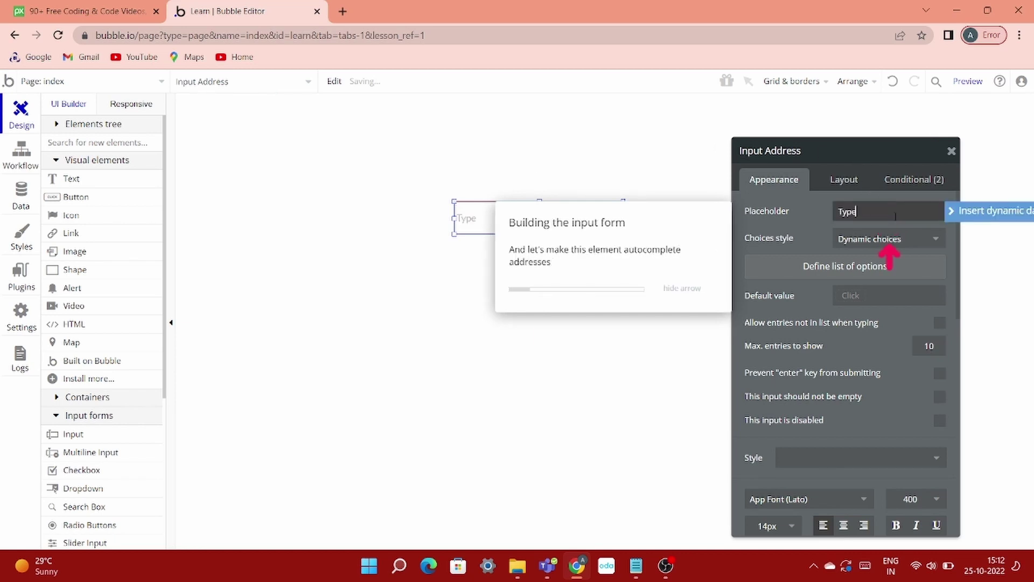
type(" an adress")
left_click(907, 245)
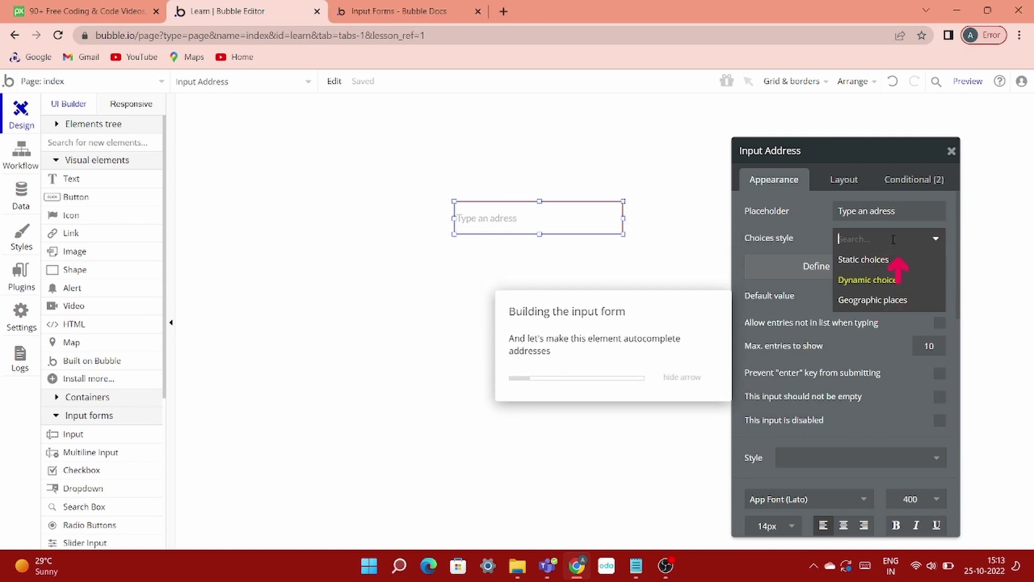
left_click(868, 300)
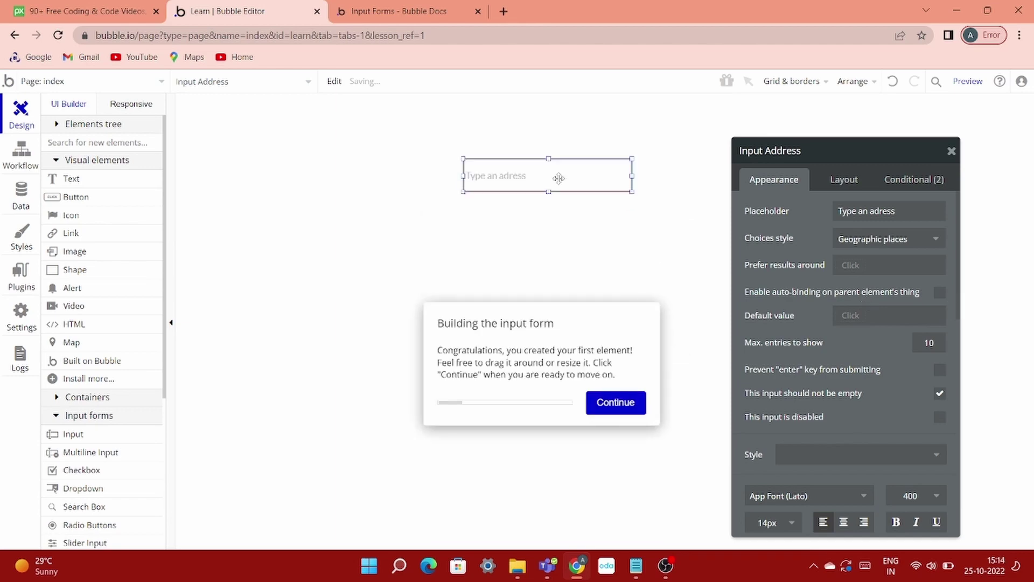
Reposition the address input about 98 px below the page's top edge and 247 px from its left edge, and continue the lesson.
left_click(526, 169)
left_click_drag(526, 169, 512, 167)
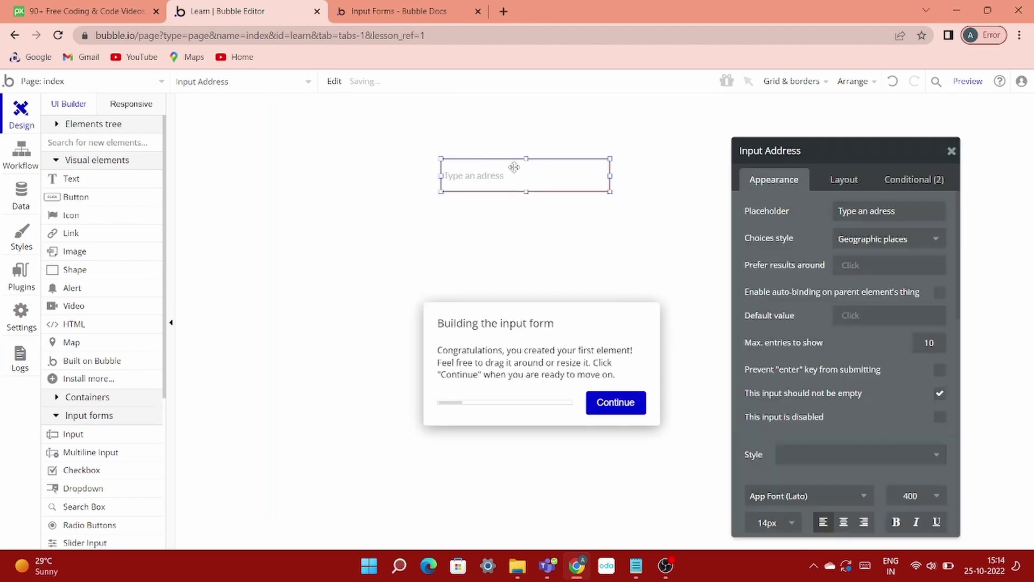
left_click(613, 402)
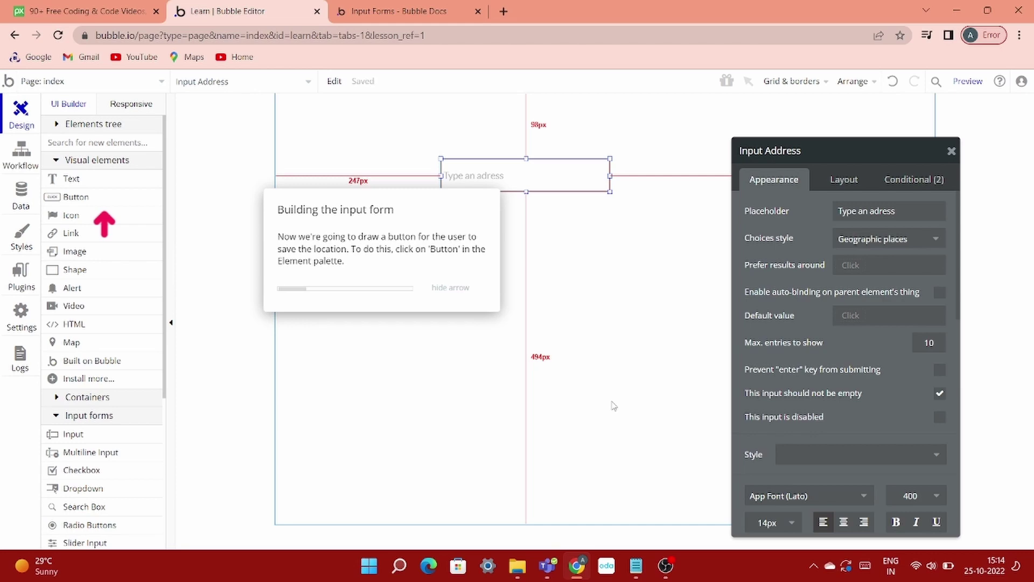
Place a button just to the right of the address input, level with it, and caption it "Save".
left_click(116, 201)
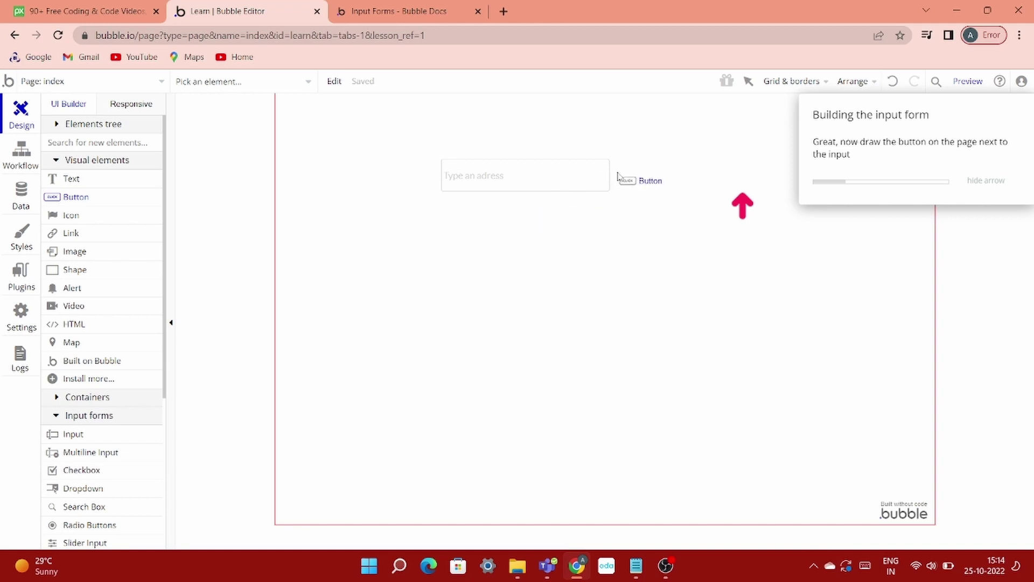
left_click(622, 171)
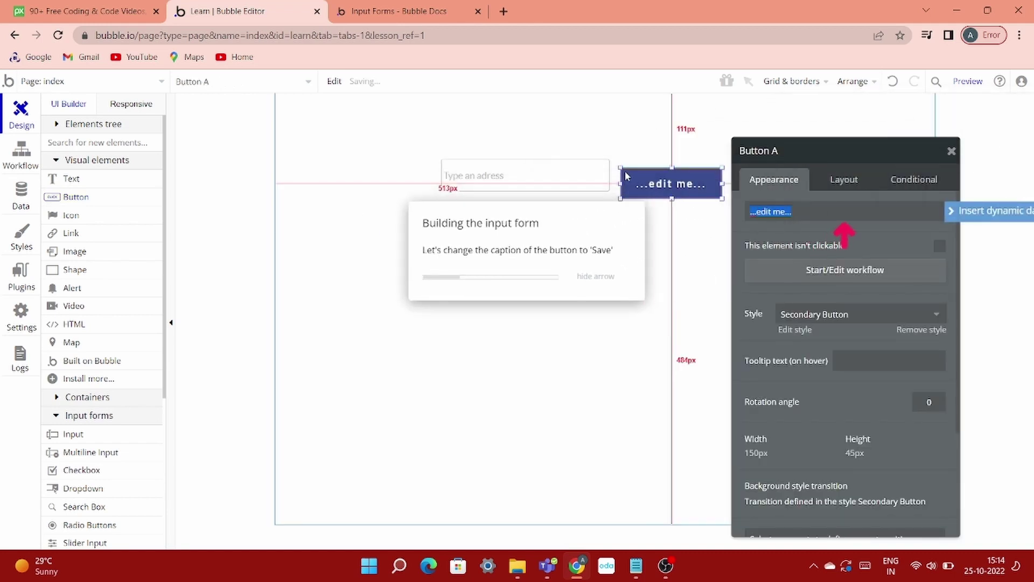
left_click_drag(642, 181, 641, 168)
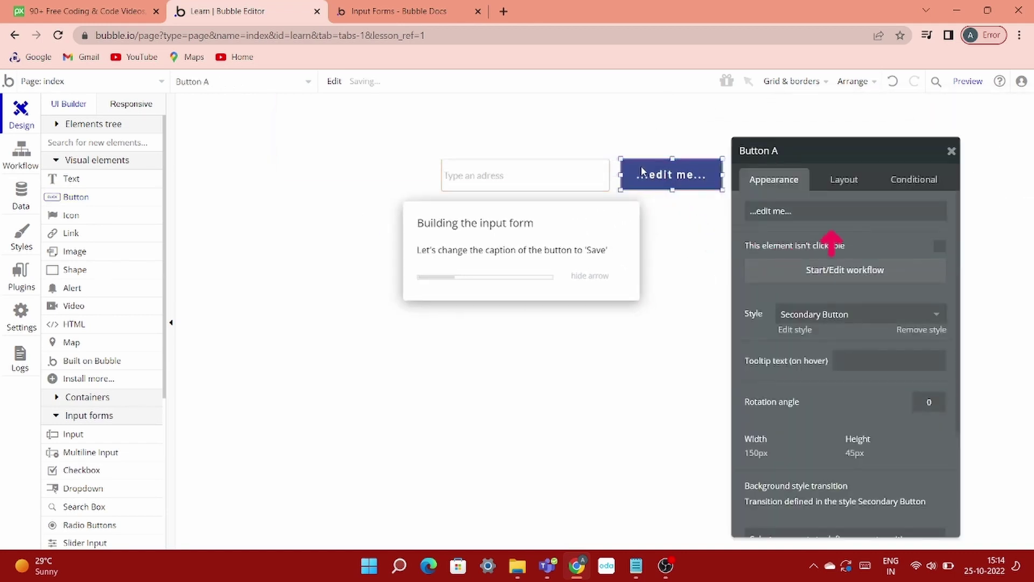
triple_click(802, 217)
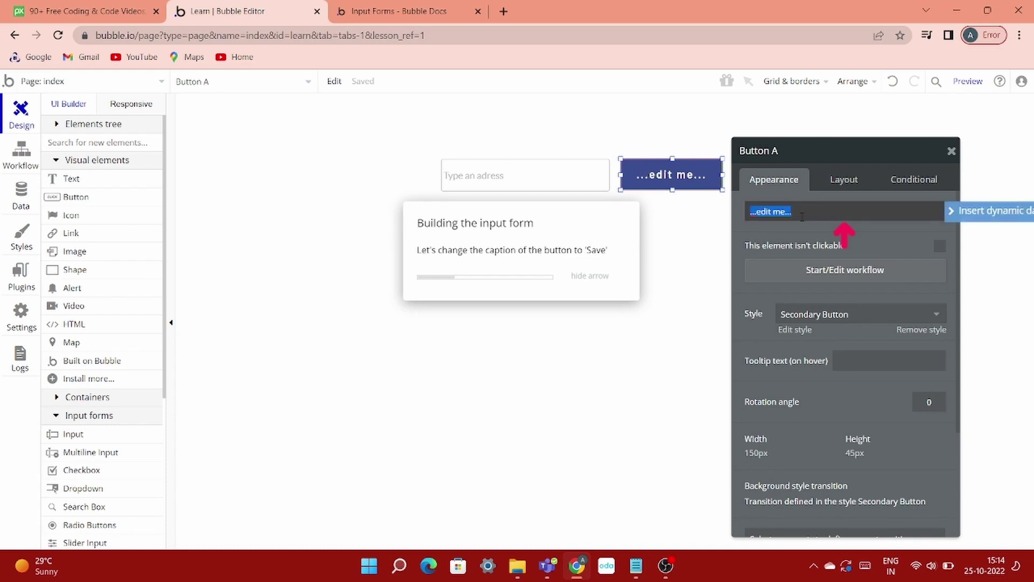
type("Save")
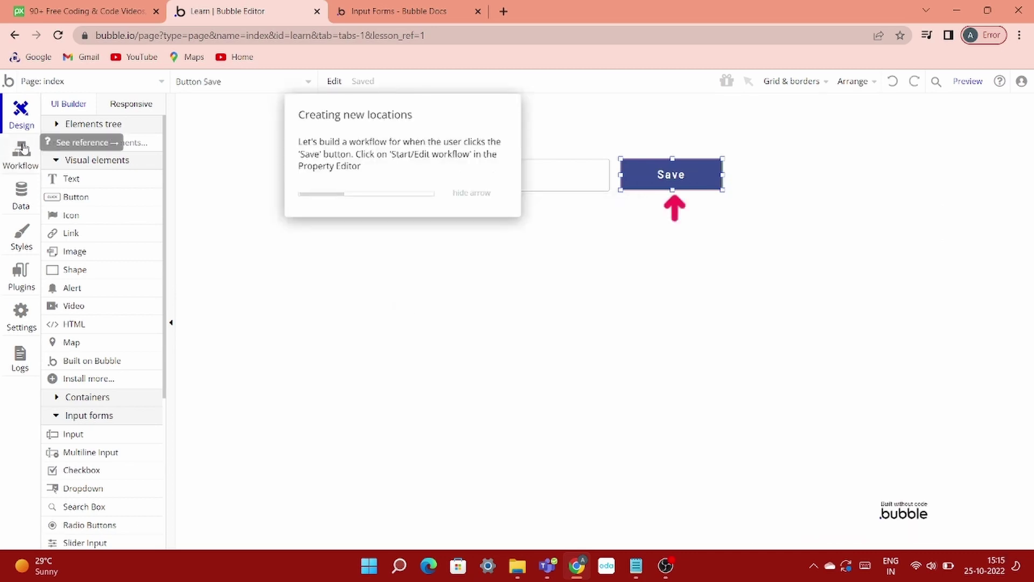
Start a workflow that runs when the Save button is clicked, and continue the lesson.
left_click(640, 174)
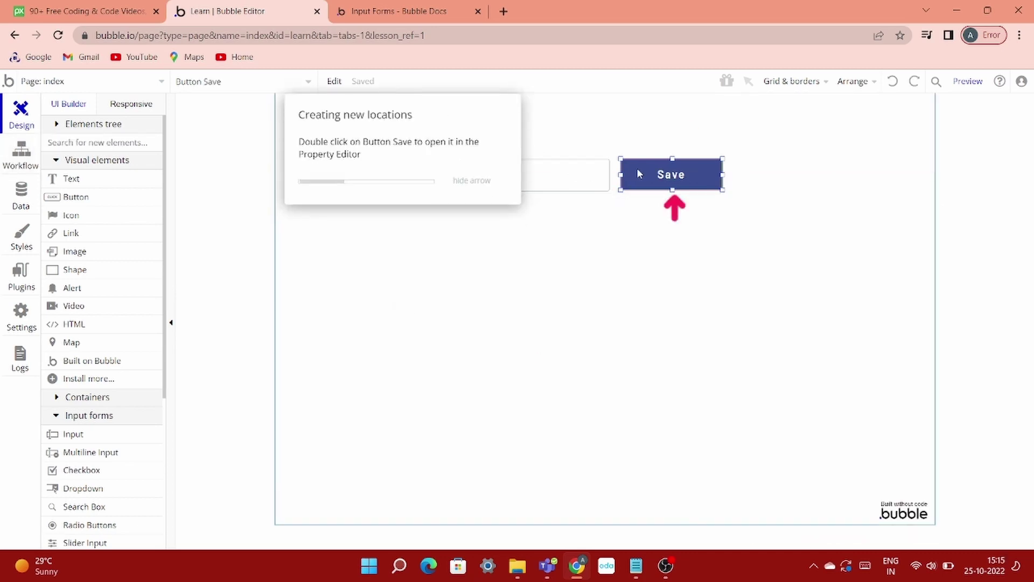
double_click(638, 171)
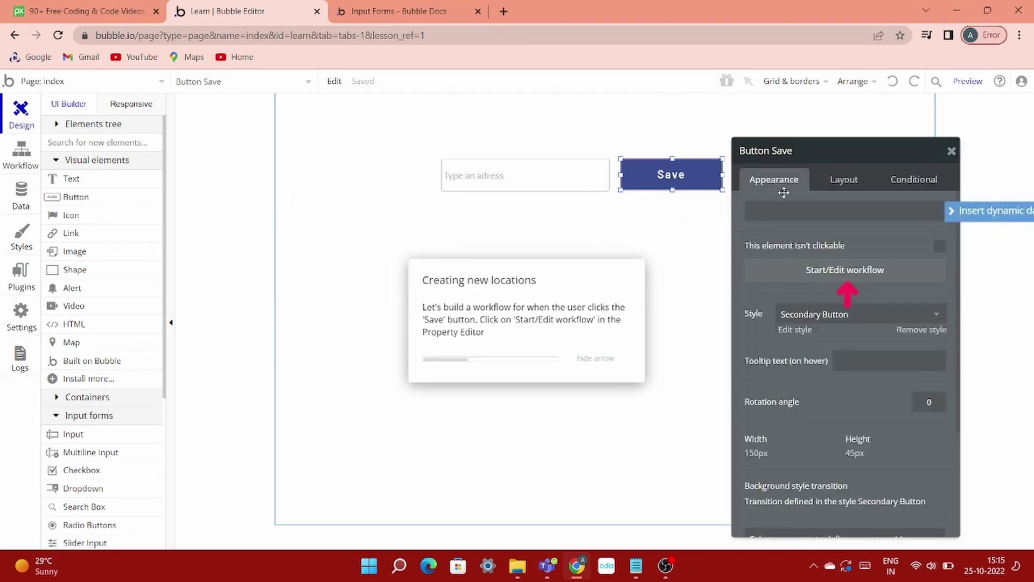
left_click(824, 274)
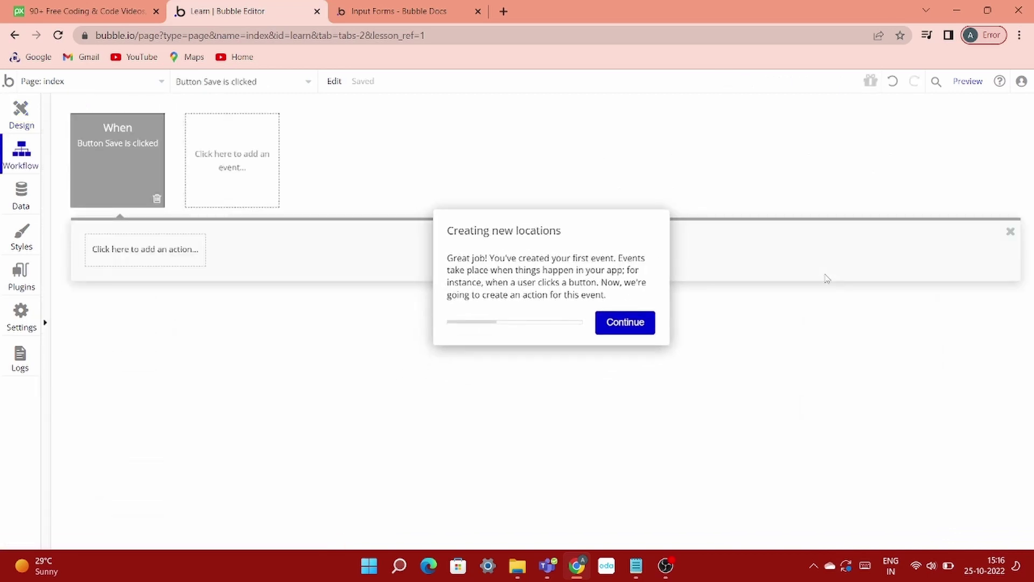
left_click(616, 324)
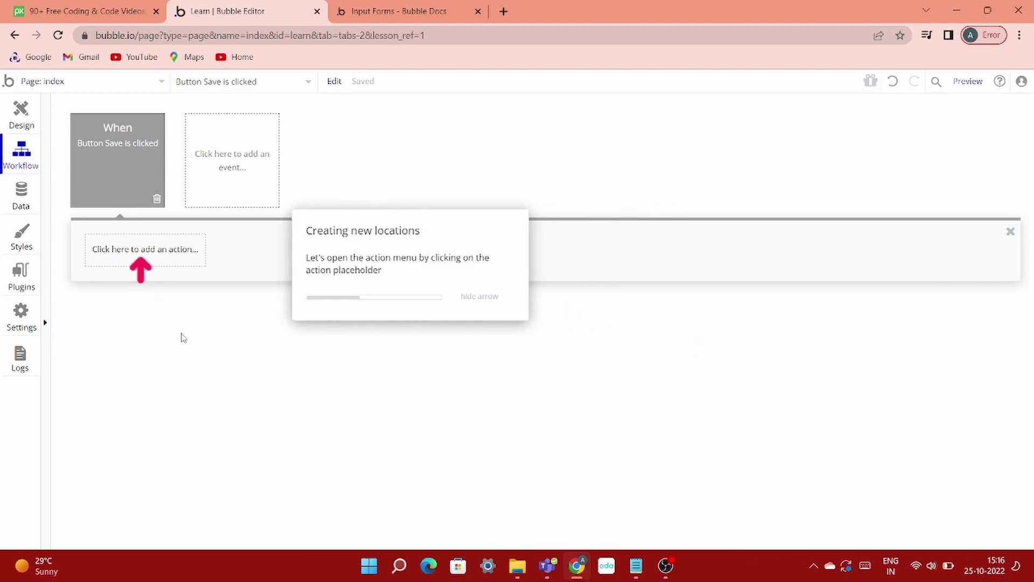
Add a "Create a new thing" action to the Save workflow using a new data type named Location.
left_click(167, 256)
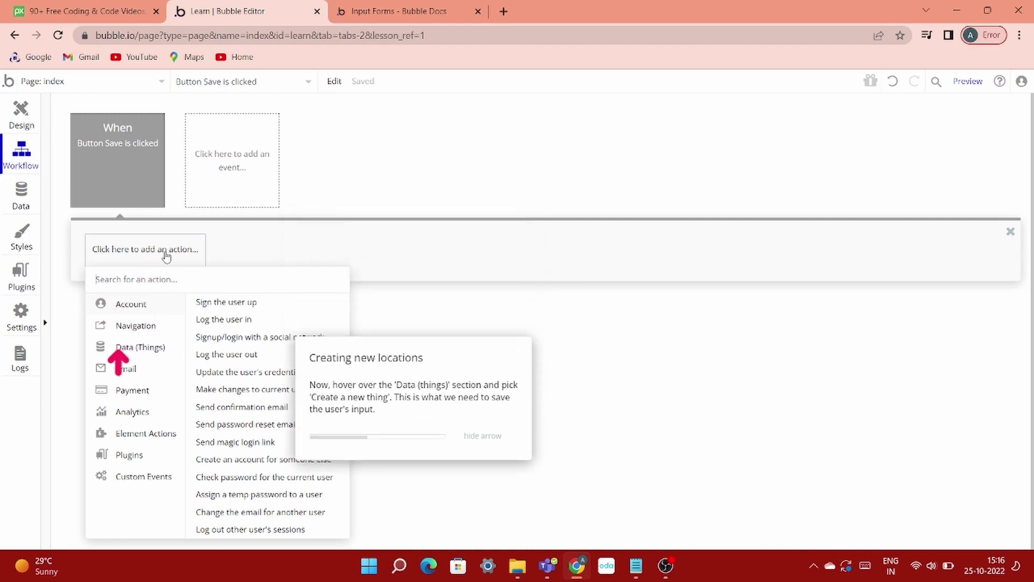
mouse_move(127, 351)
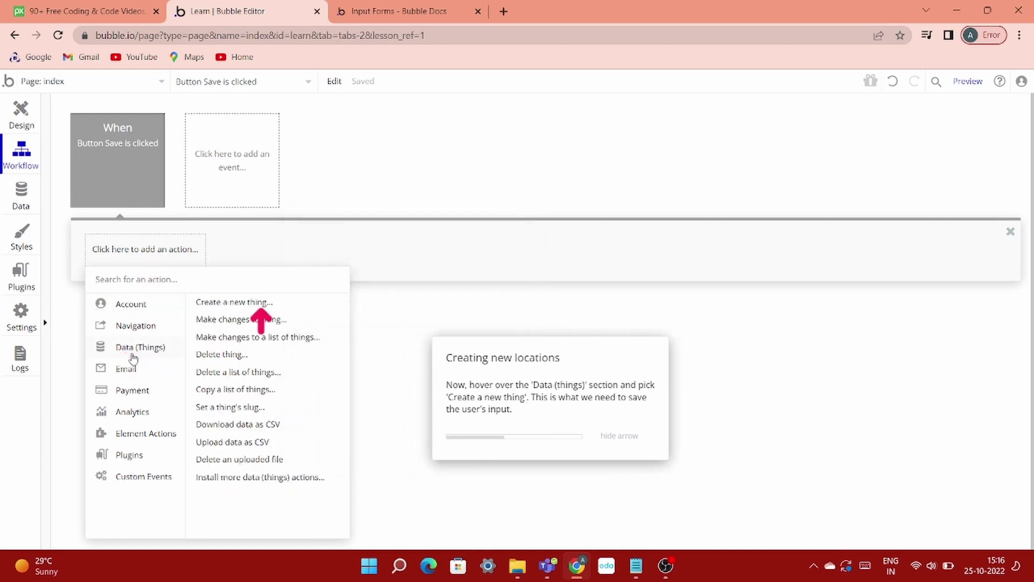
left_click(209, 303)
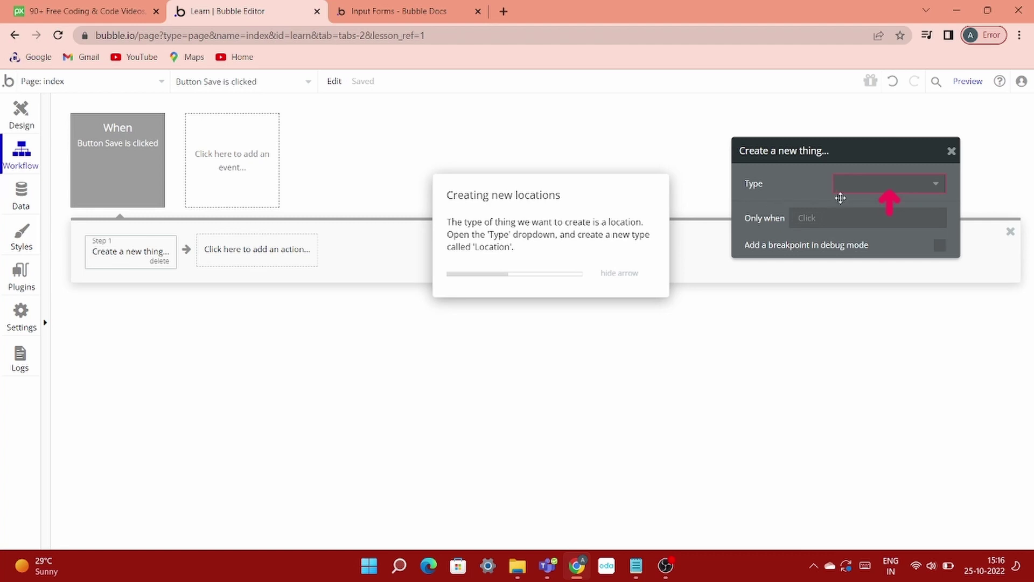
left_click(862, 193)
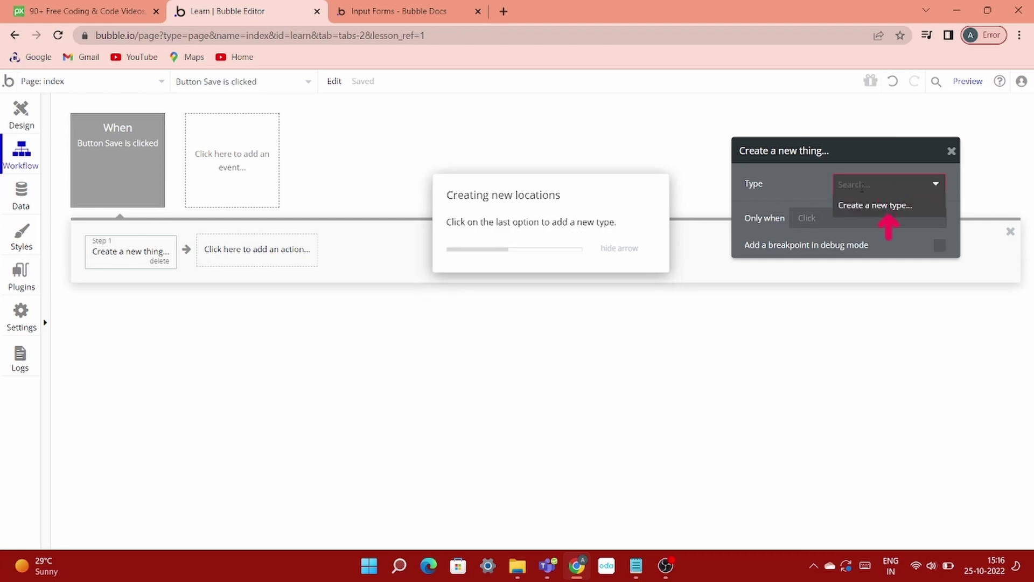
left_click(859, 209)
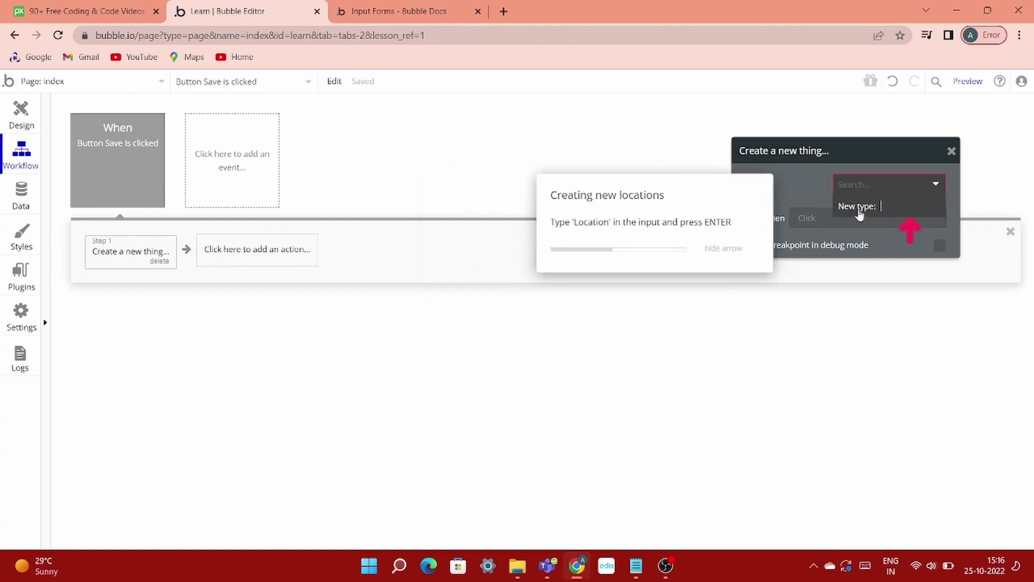
type("Location")
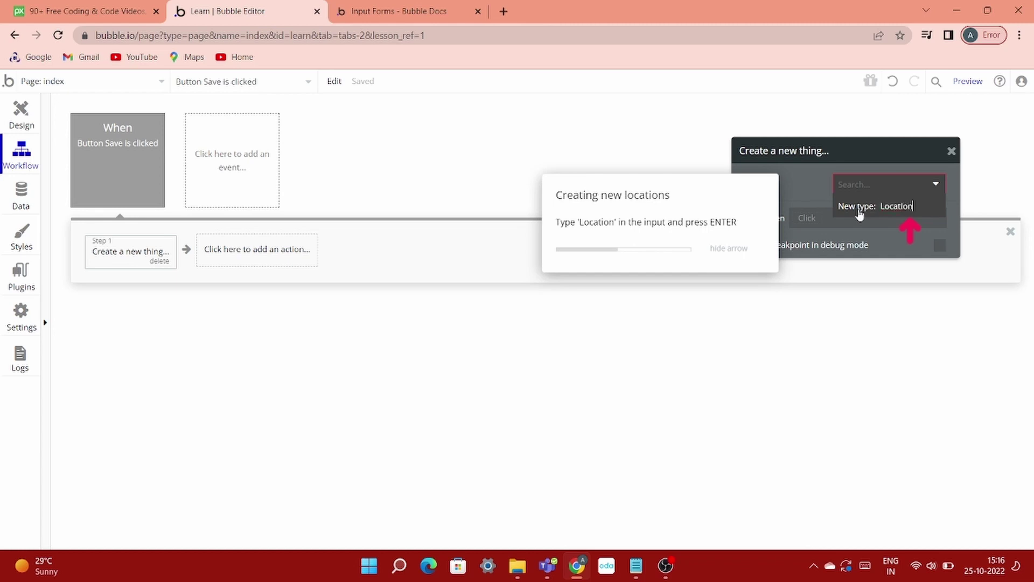
key("Return")
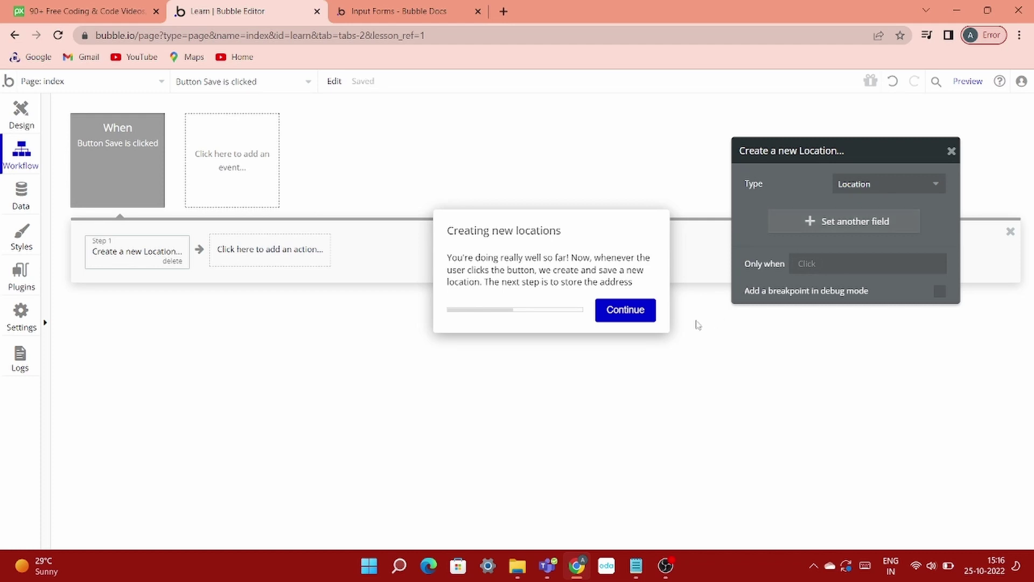
left_click(646, 318)
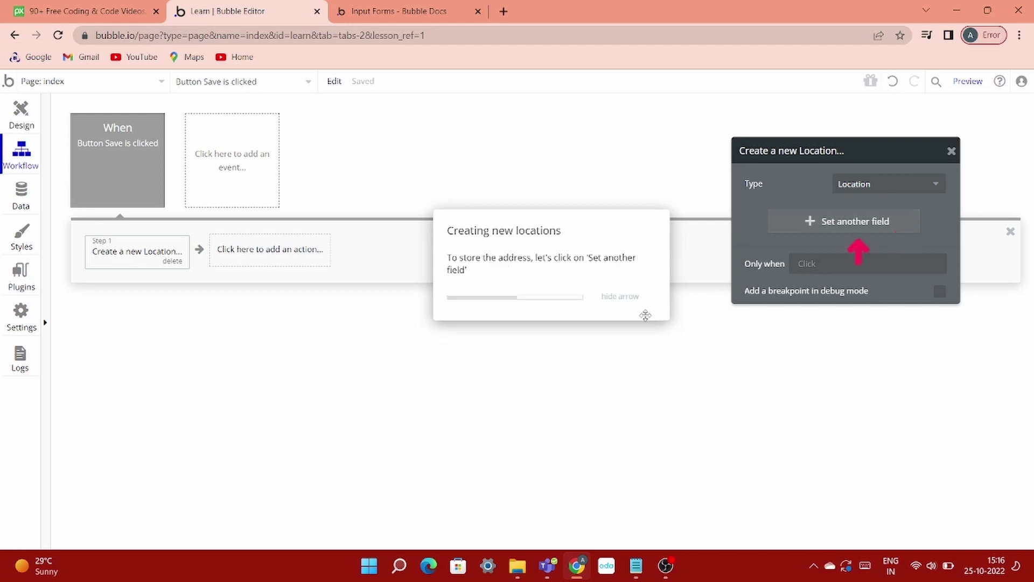
Create a field named "Address" of type geographic address for the new Location in the action.
left_click(824, 225)
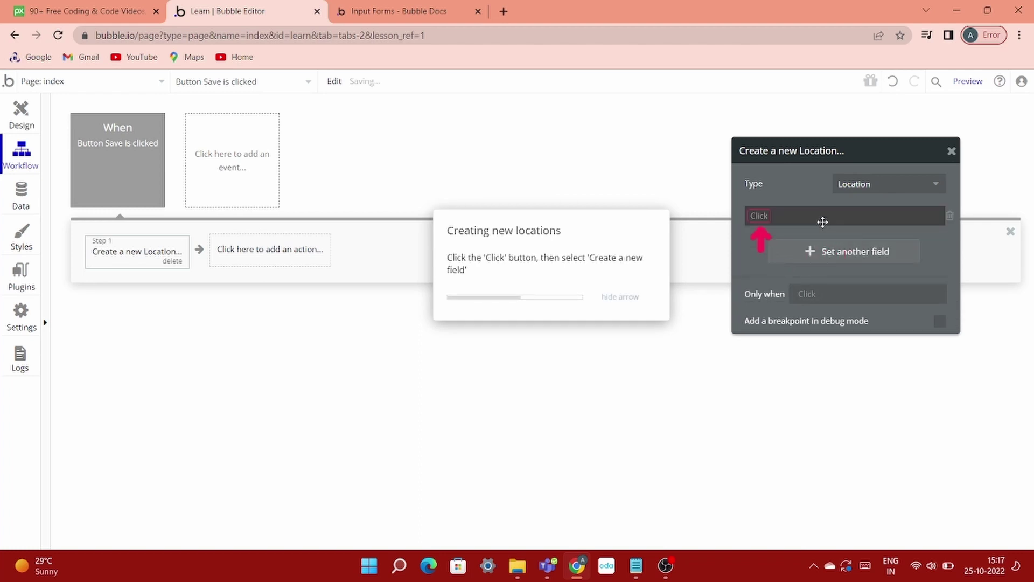
left_click(757, 218)
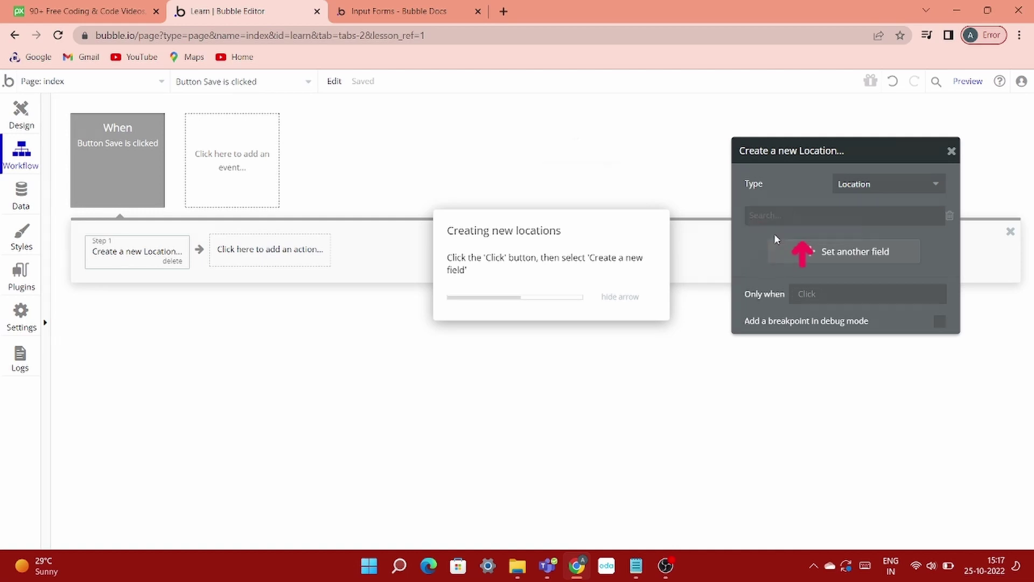
left_click(775, 233)
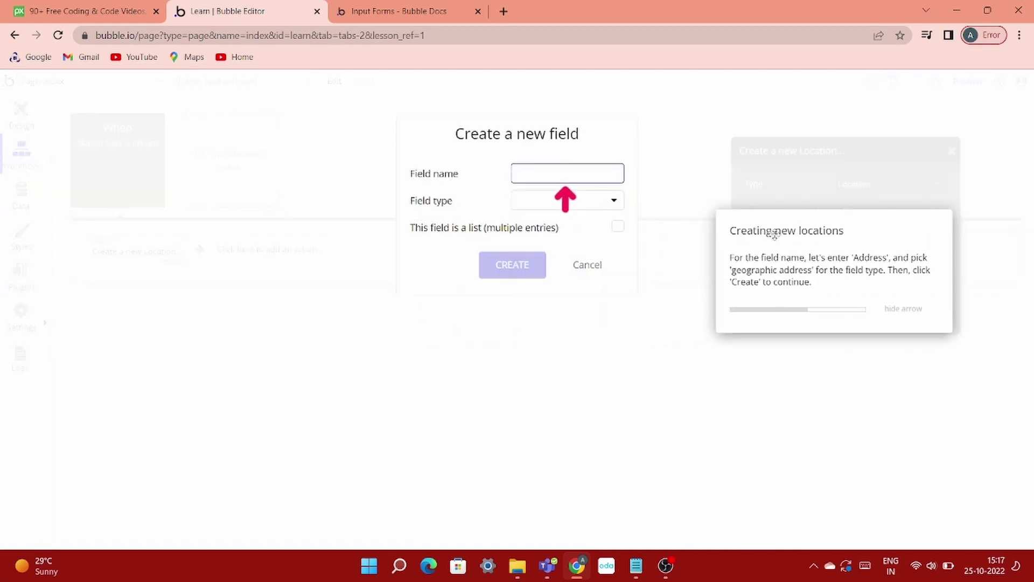
type("Address")
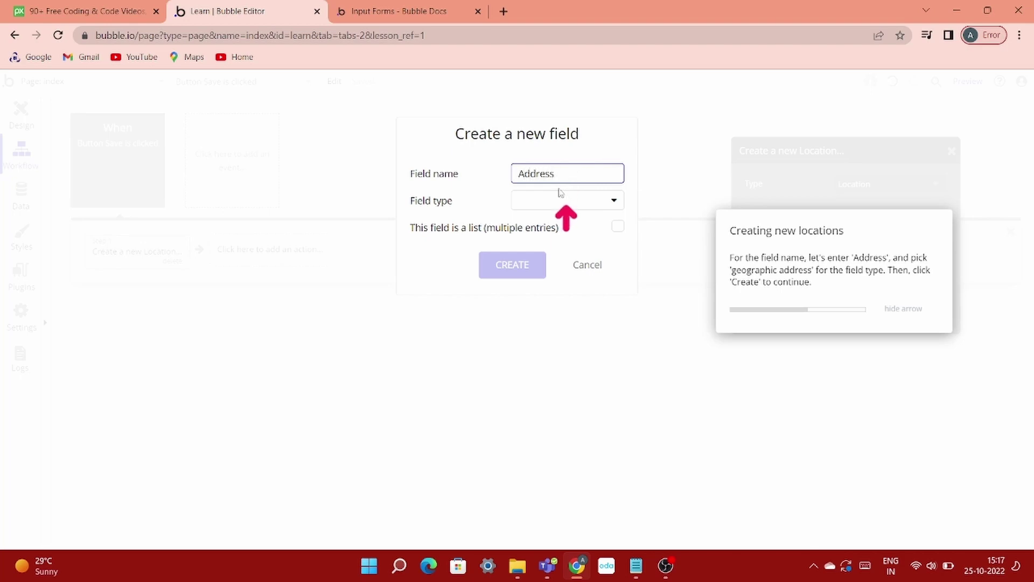
left_click(548, 207)
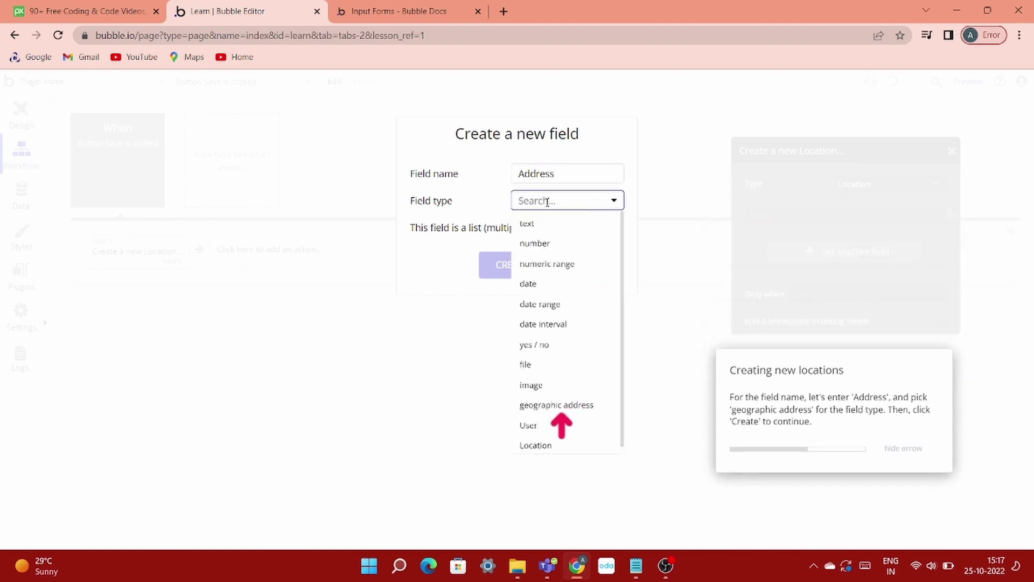
left_click(557, 406)
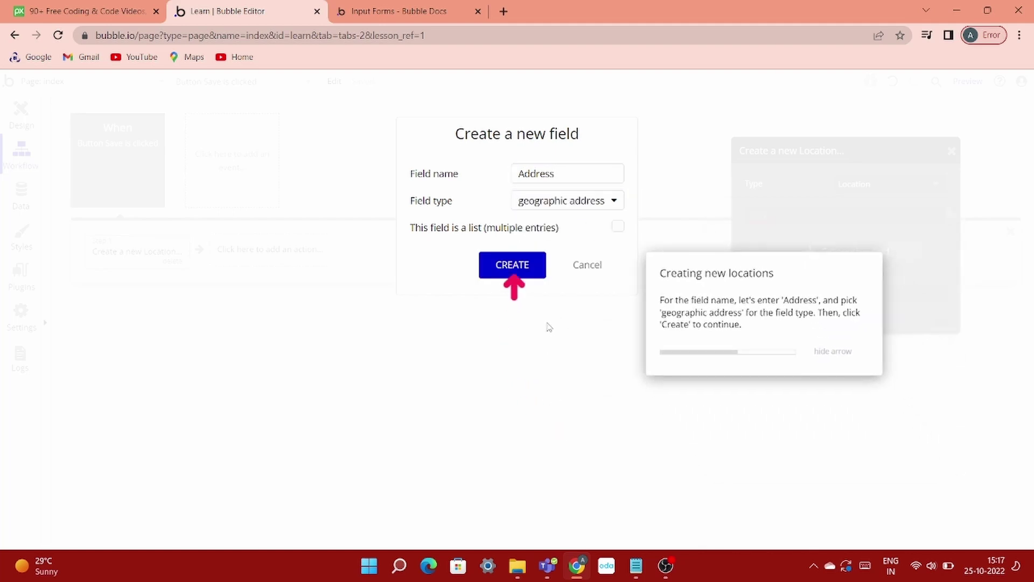
left_click(520, 263)
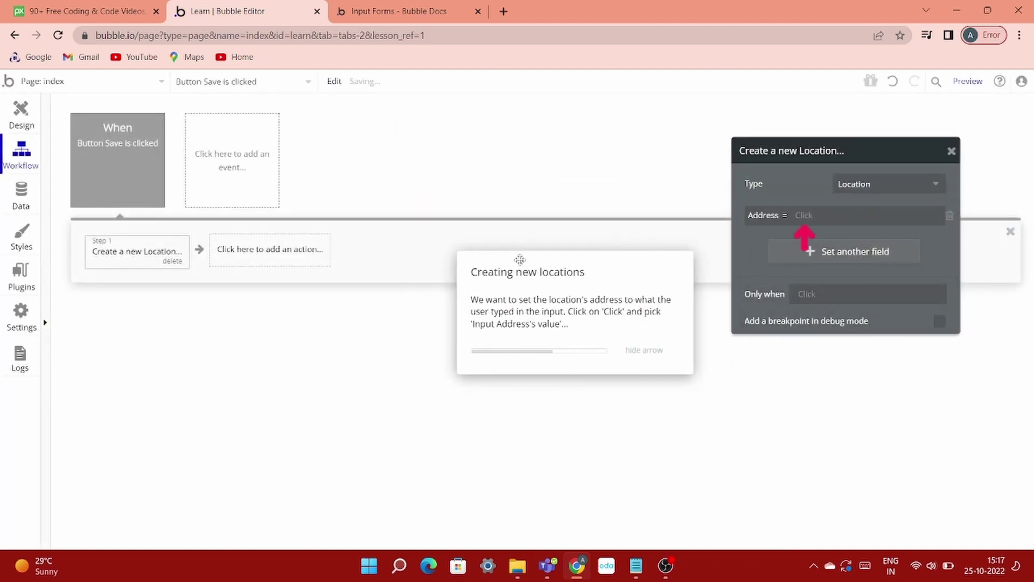
Set the new Location's Address field to Input Address's value and continue the lesson.
left_click(804, 215)
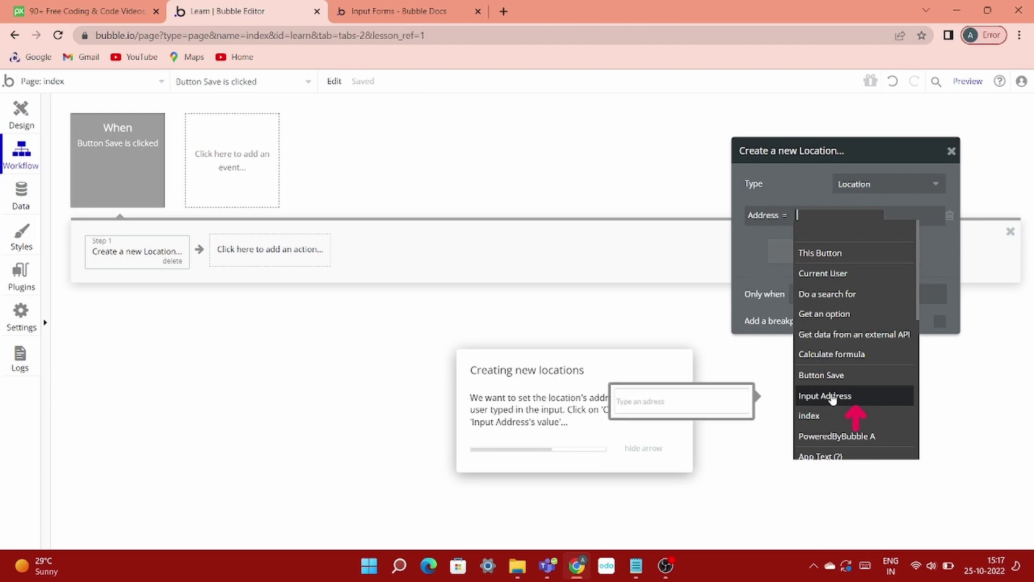
left_click(832, 397)
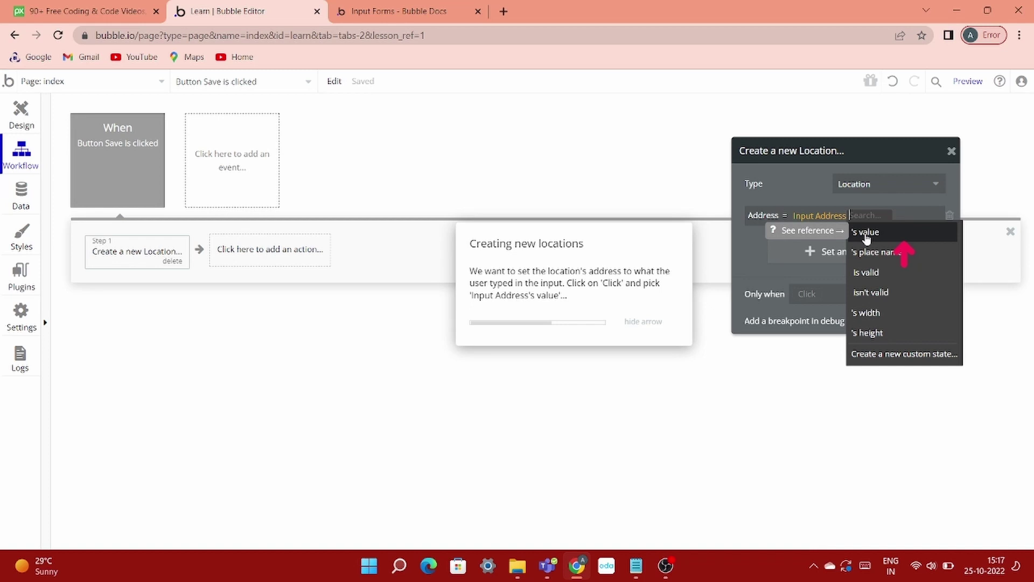
left_click(865, 233)
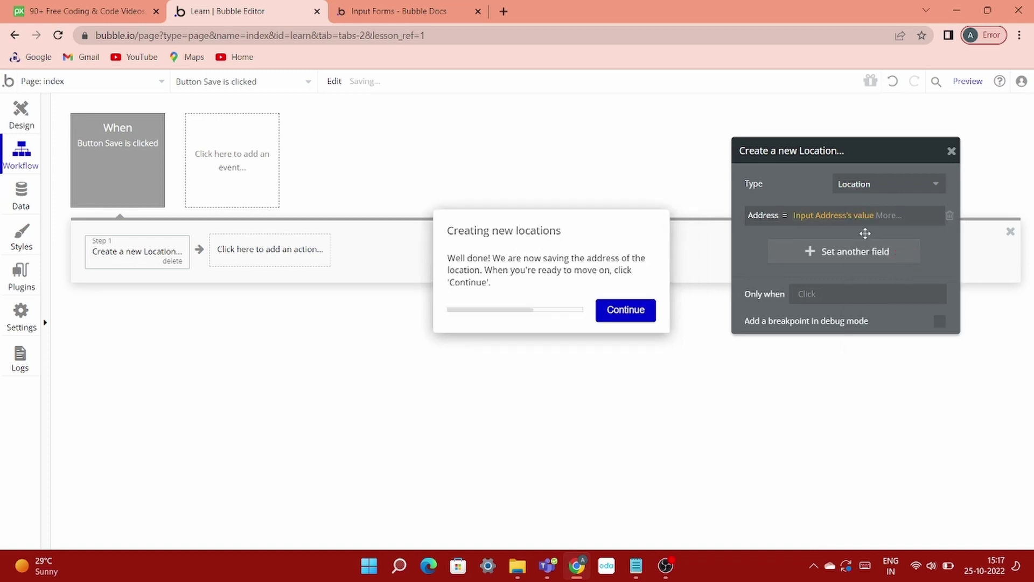
left_click(624, 310)
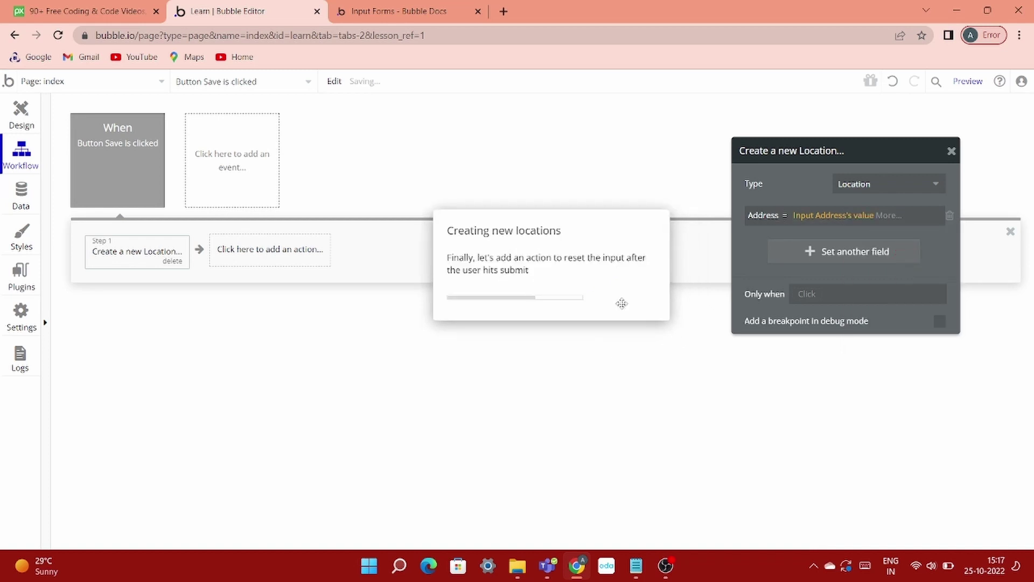
Add a "Reset relevant inputs" action after the Create a new Location action in the Save workflow, and continue the lesson.
left_click(311, 251)
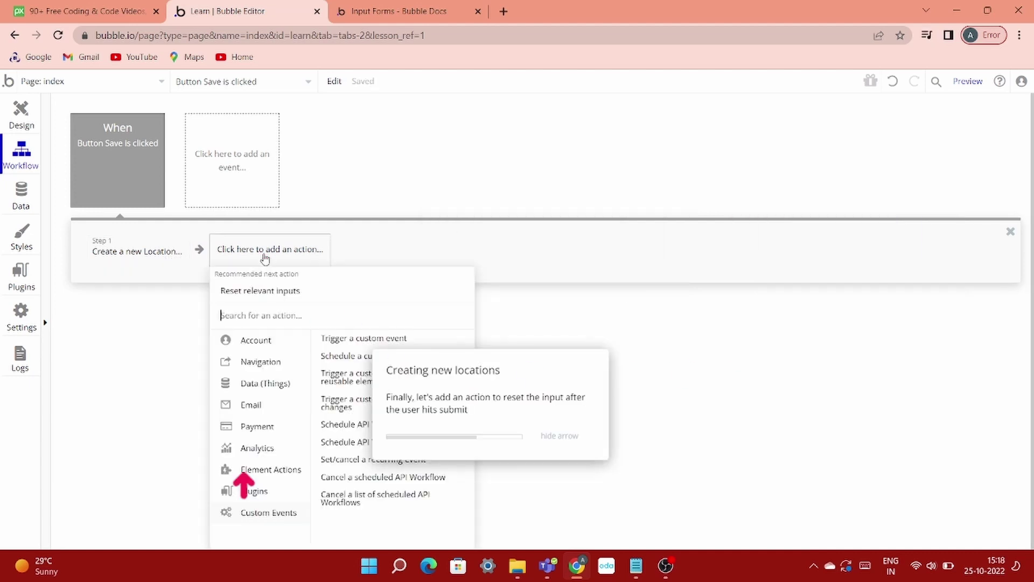
mouse_move(272, 469)
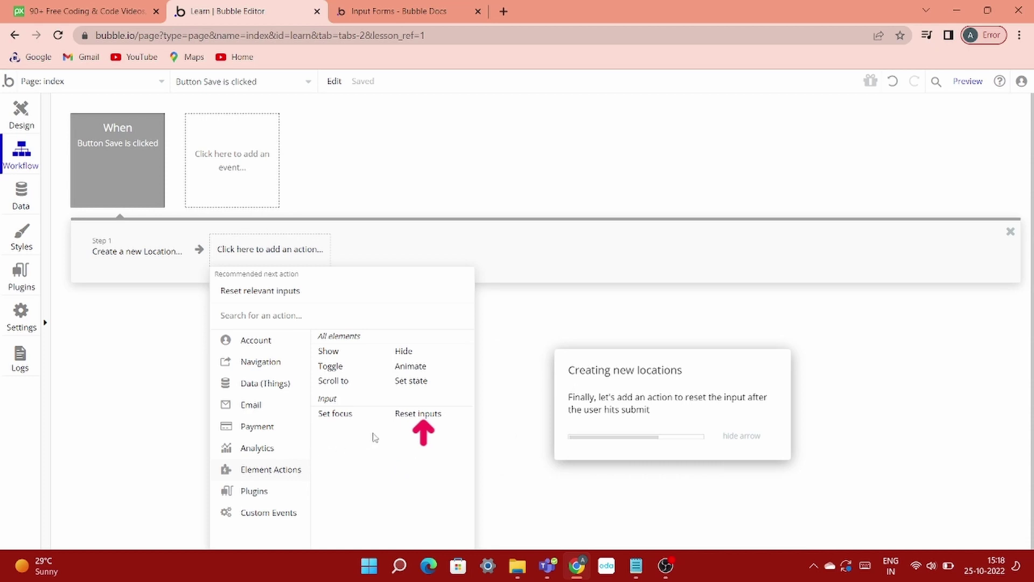
left_click(420, 415)
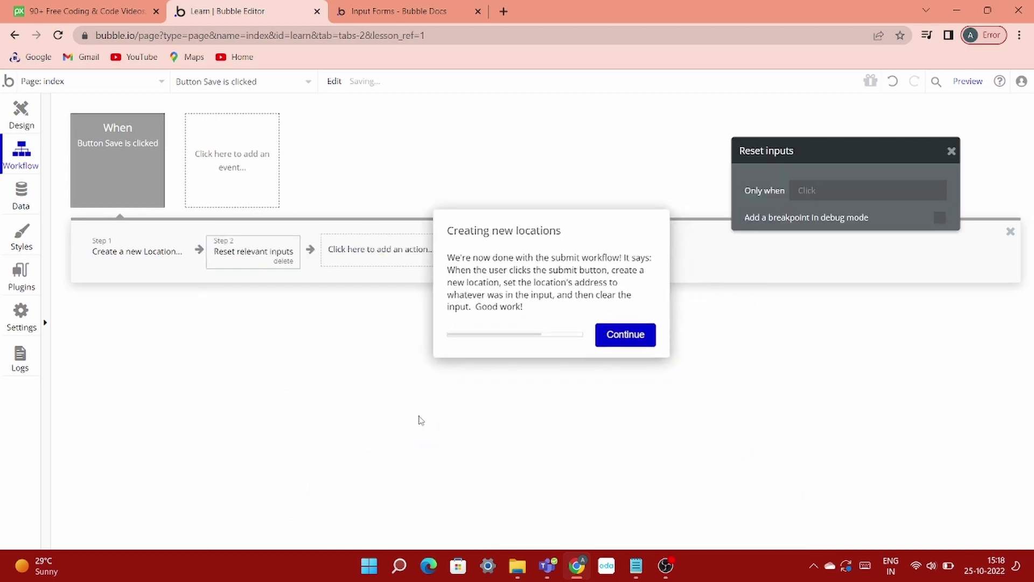
left_click(623, 334)
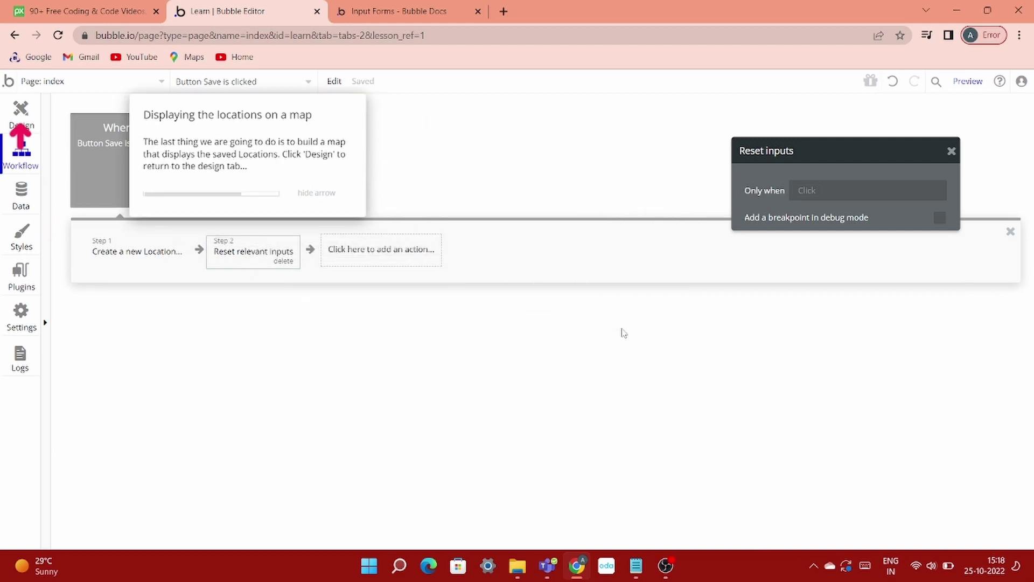
Return to the page design and draw a large Map element below the address form, filling most of the page.
left_click(31, 115)
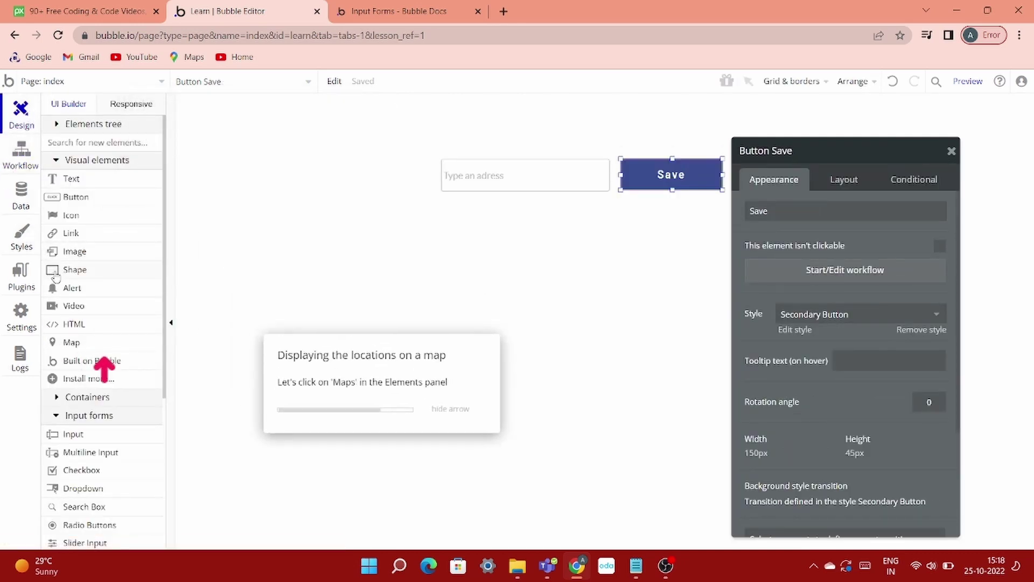
left_click(72, 343)
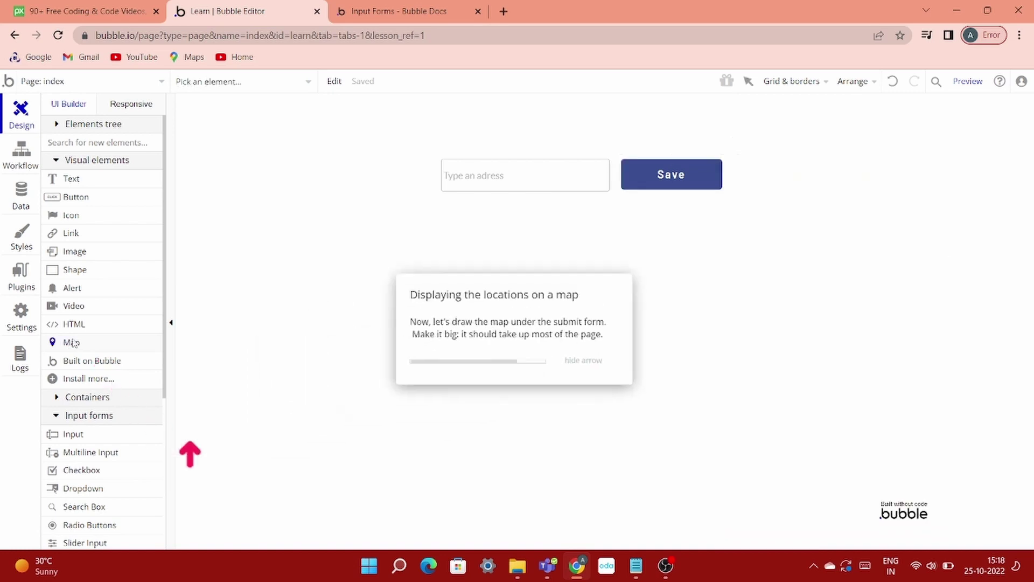
left_click_drag(283, 207, 927, 486)
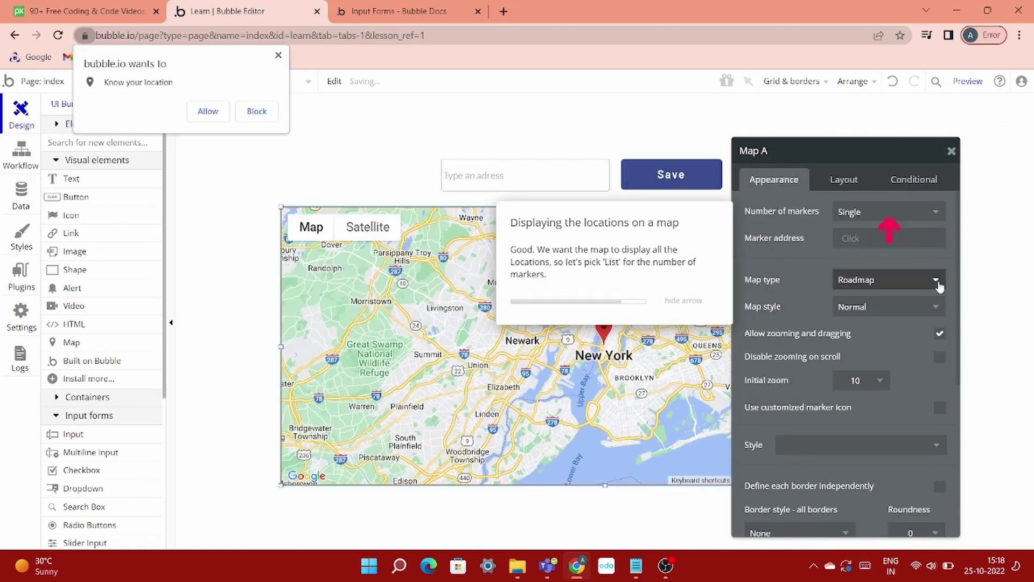
Set the map's number of markers to List and the type of markers to Location.
left_click(923, 212)
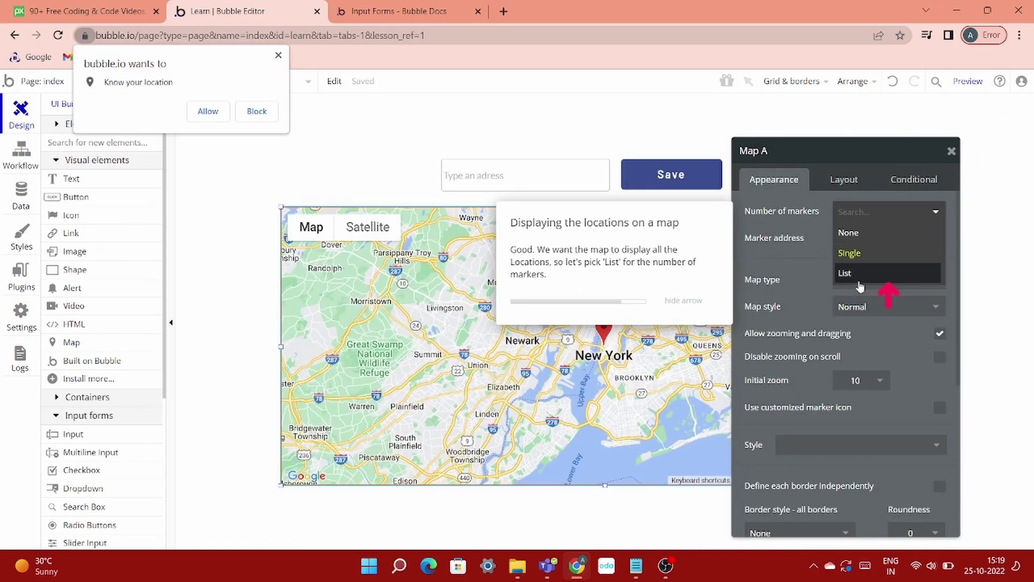
left_click(861, 273)
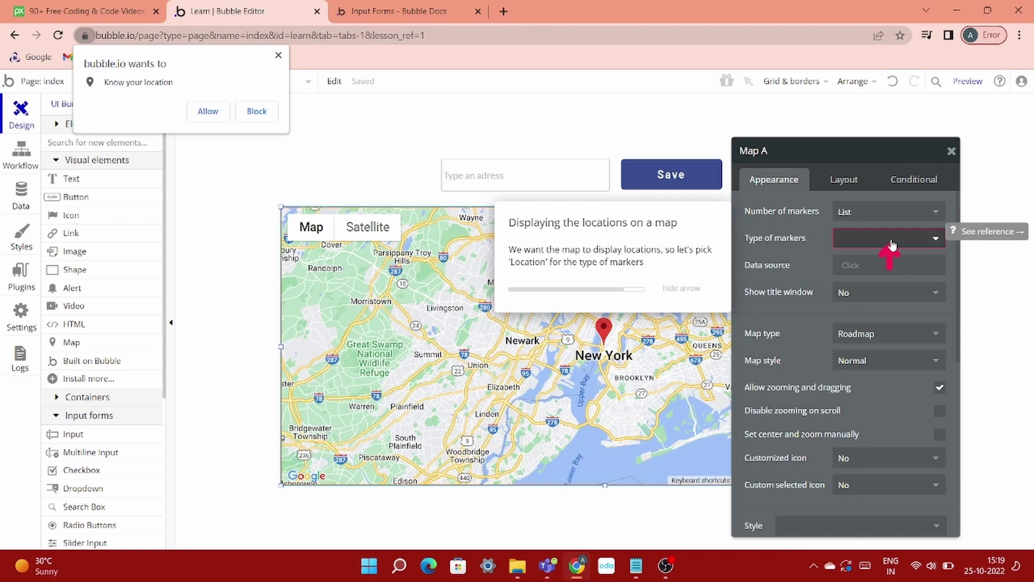
left_click(891, 243)
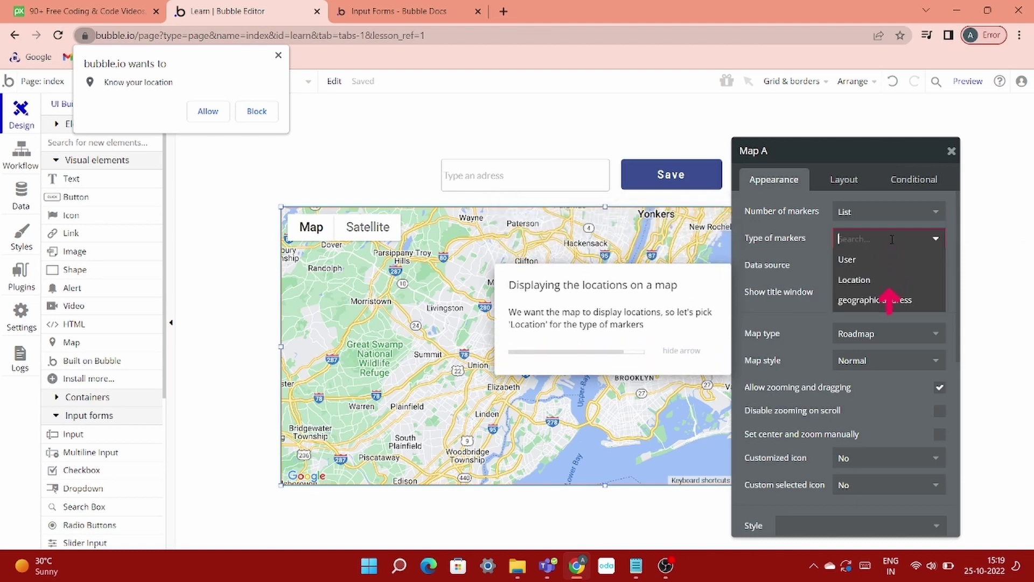
left_click(866, 281)
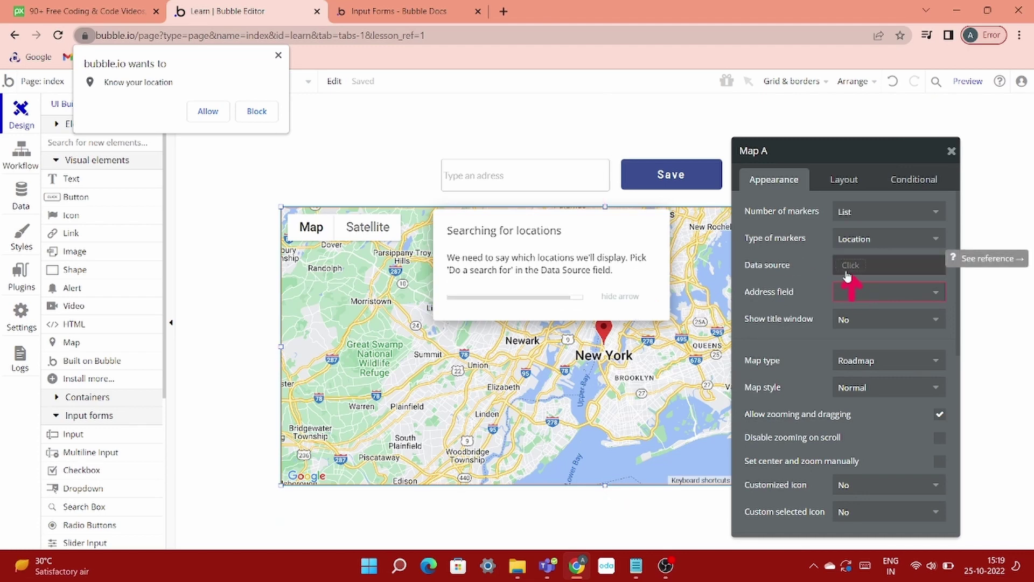
Set the map's data source to an unconstrained "Do a search for" of type Location, and its address field to Address.
left_click(847, 276)
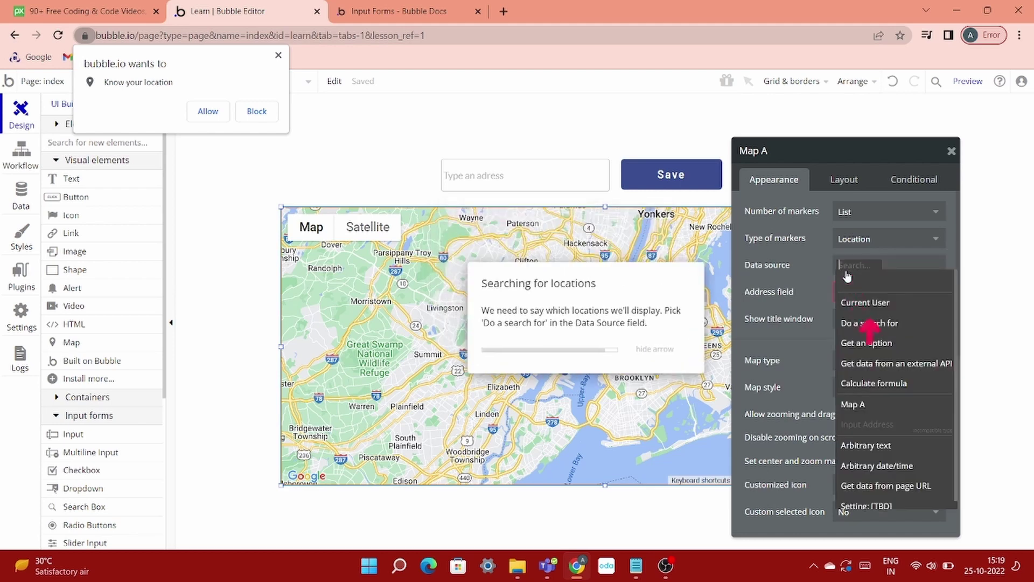
left_click(857, 323)
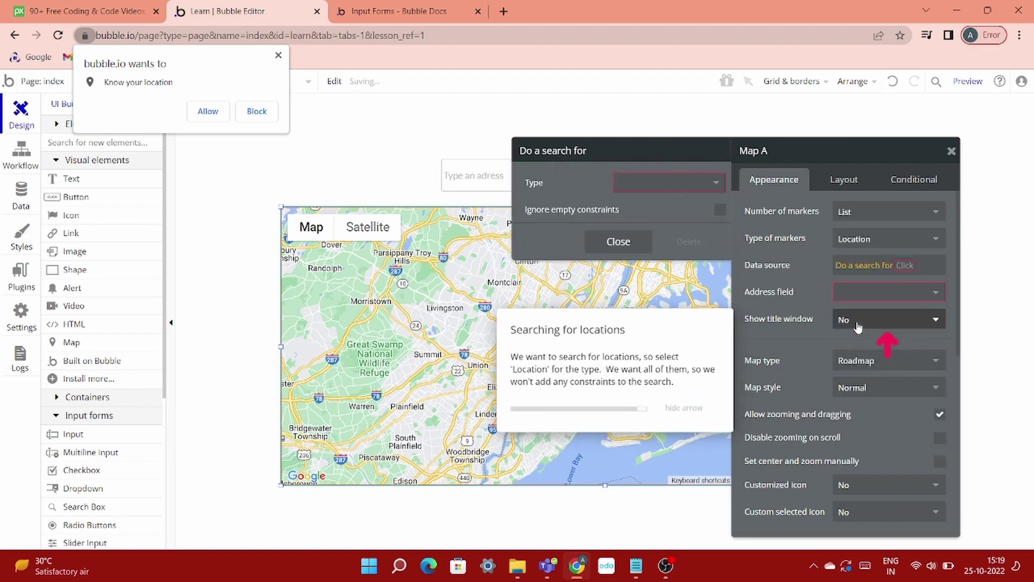
left_click(700, 184)
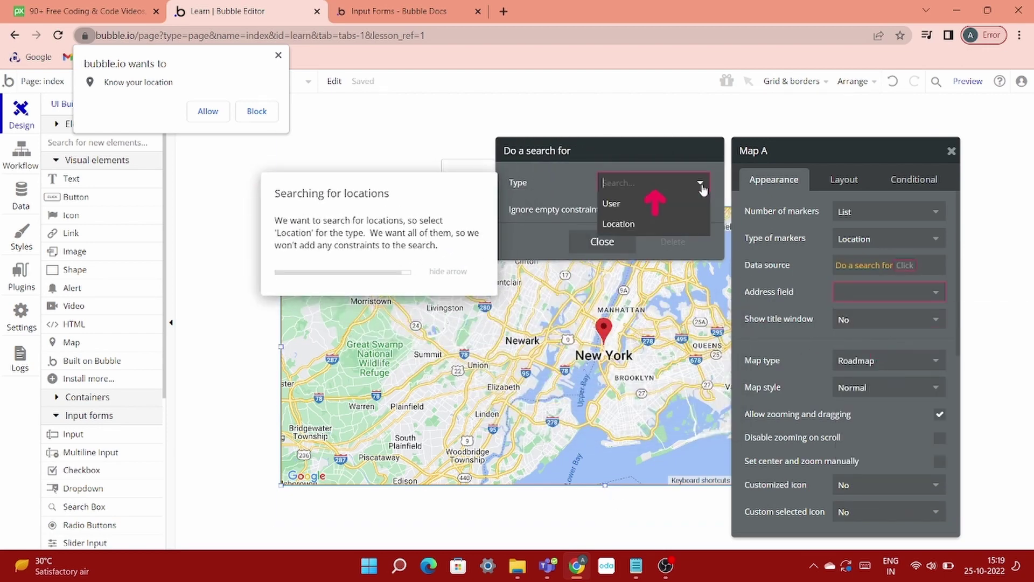
left_click(657, 233)
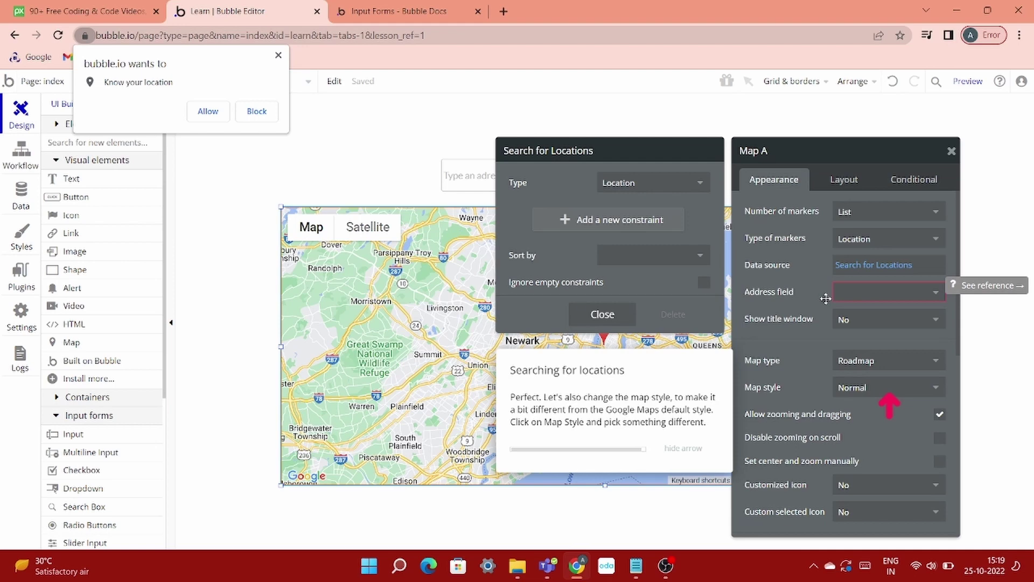
left_click(893, 292)
left_click(877, 314)
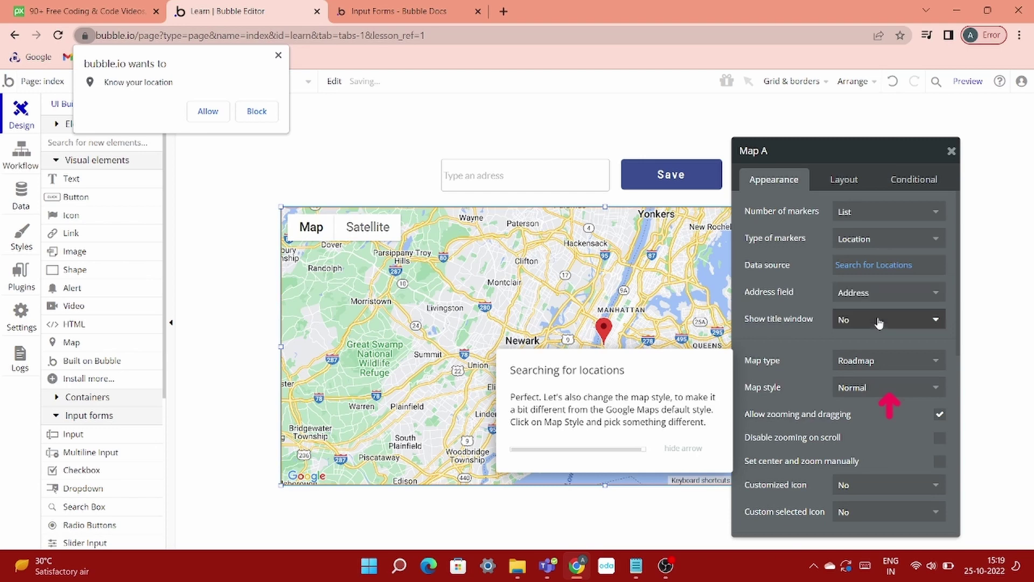
Choose Normal as the map style and continue the lesson.
left_click(894, 391)
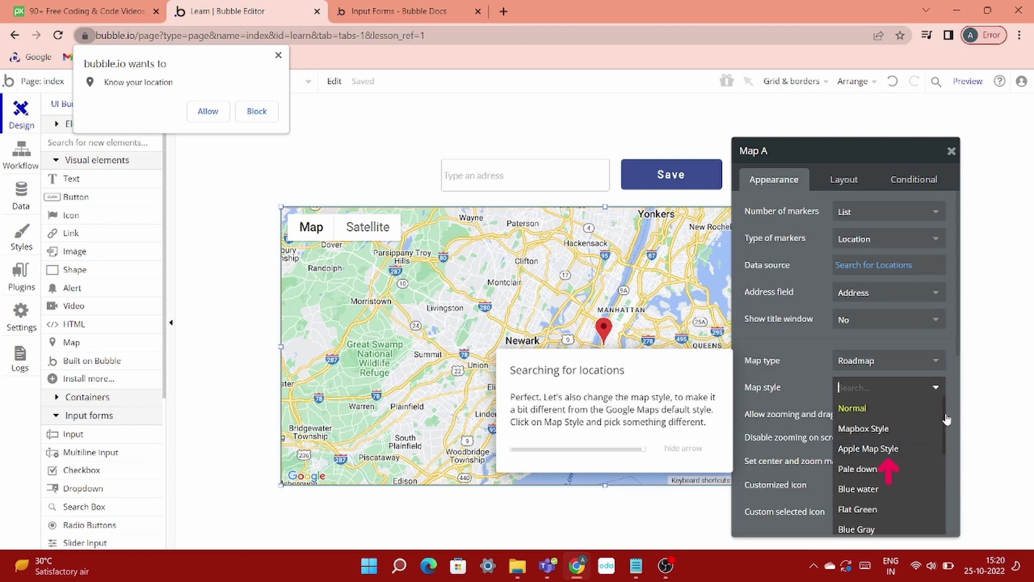
mouse_move(946, 421)
left_mouse_down()
mouse_move(954, 481)
mouse_move(958, 407)
left_mouse_up()
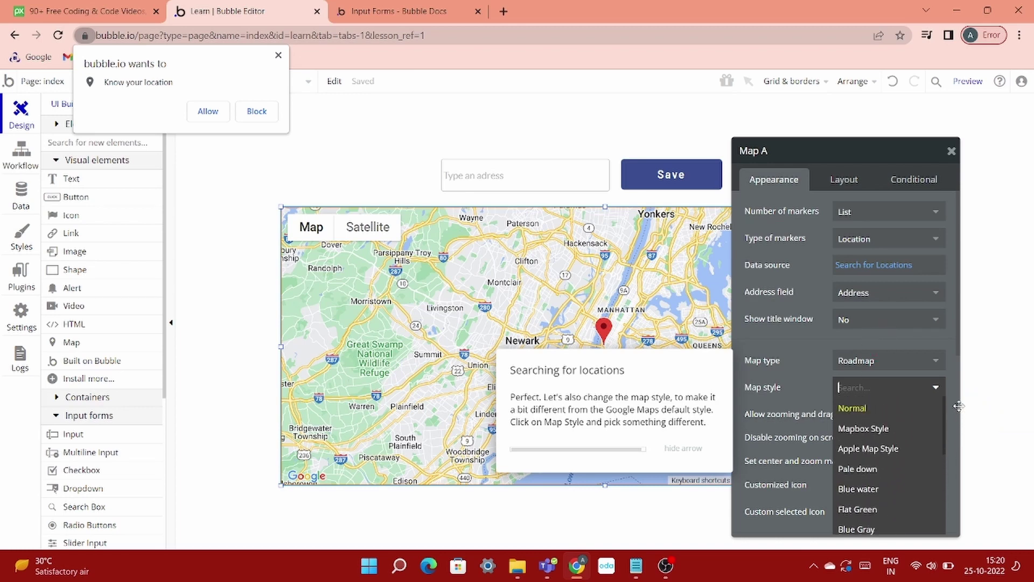
left_click(869, 412)
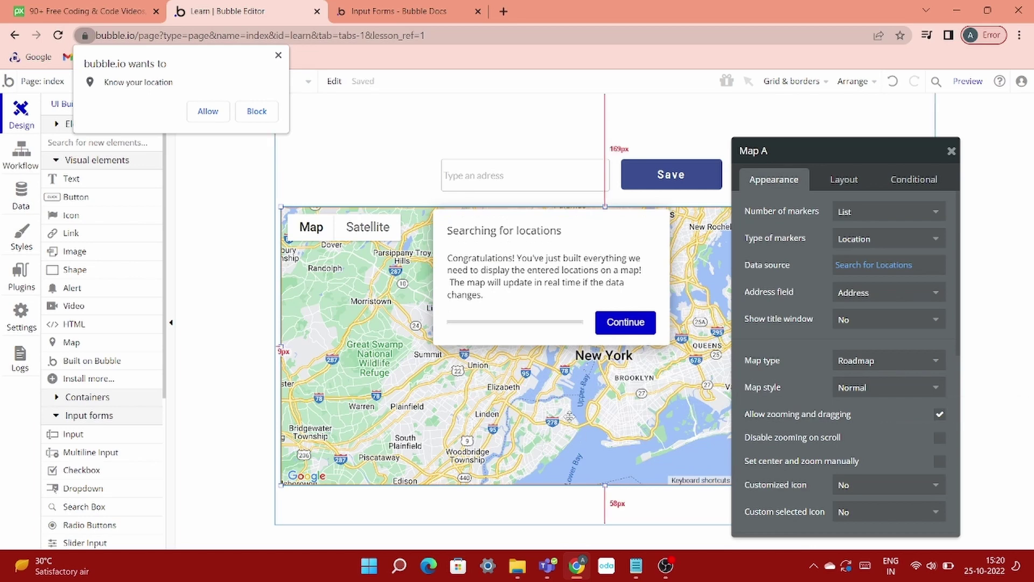
left_click(626, 322)
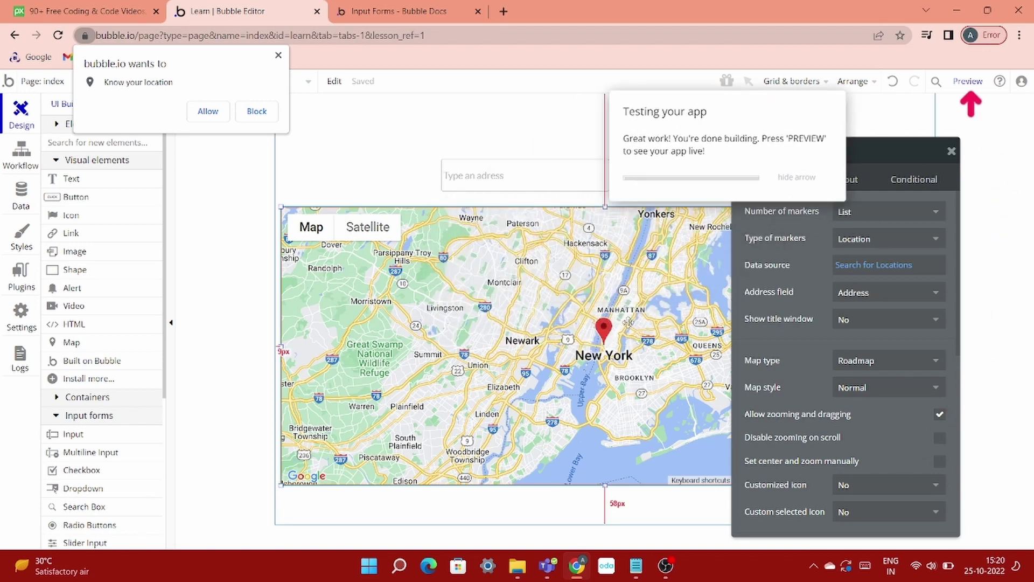
Preview the app and test the form by looking up "Pune", choosing the Pune Railway Station suggestion and saving it.
left_click(965, 82)
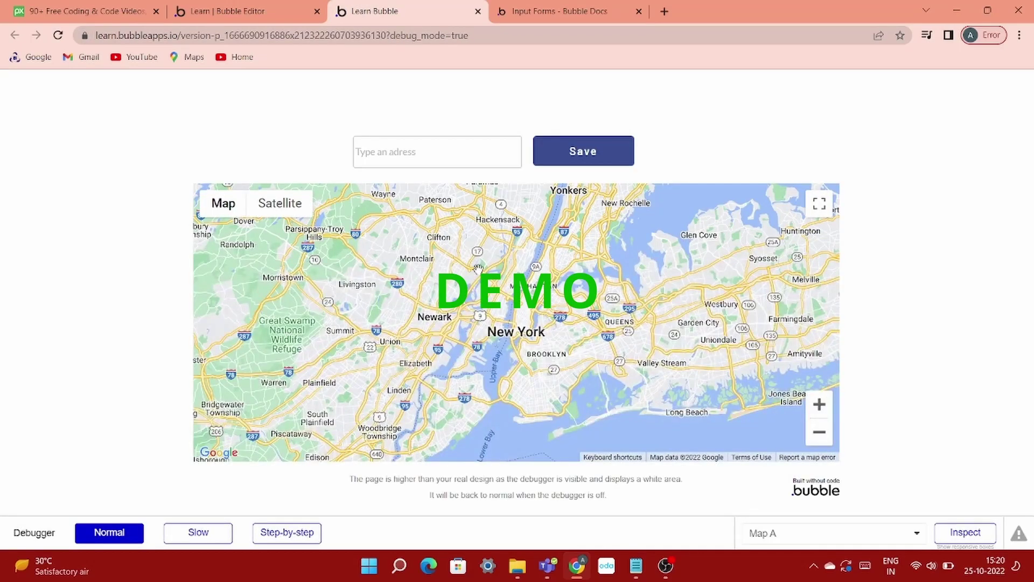
left_click(480, 152)
type("Pune")
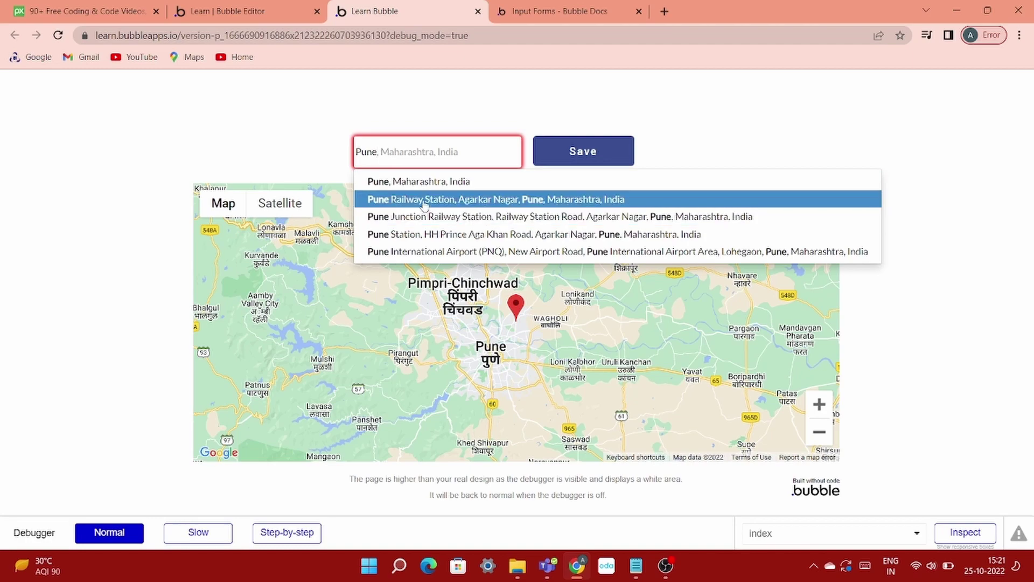
left_click(423, 199)
left_click(554, 165)
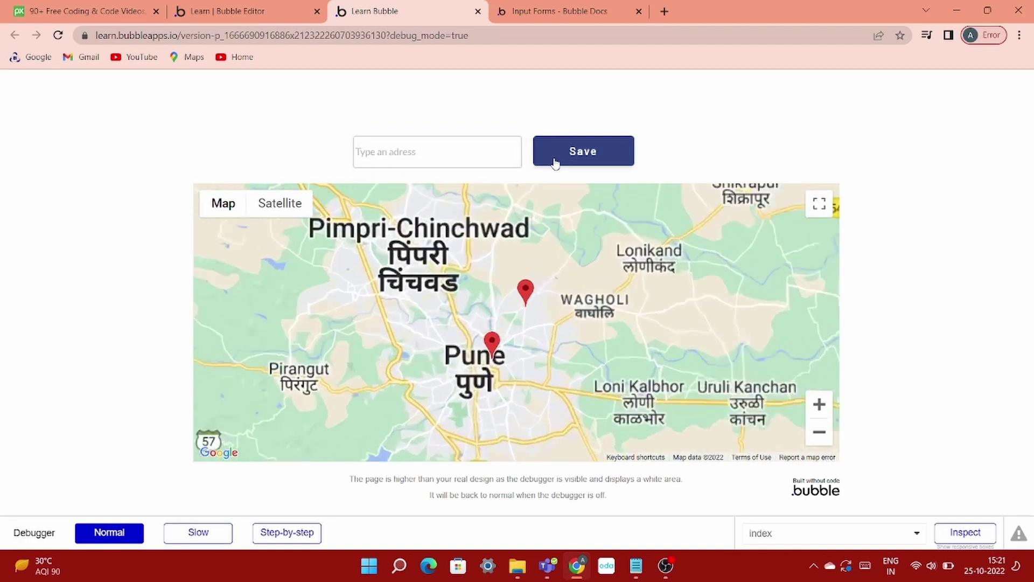